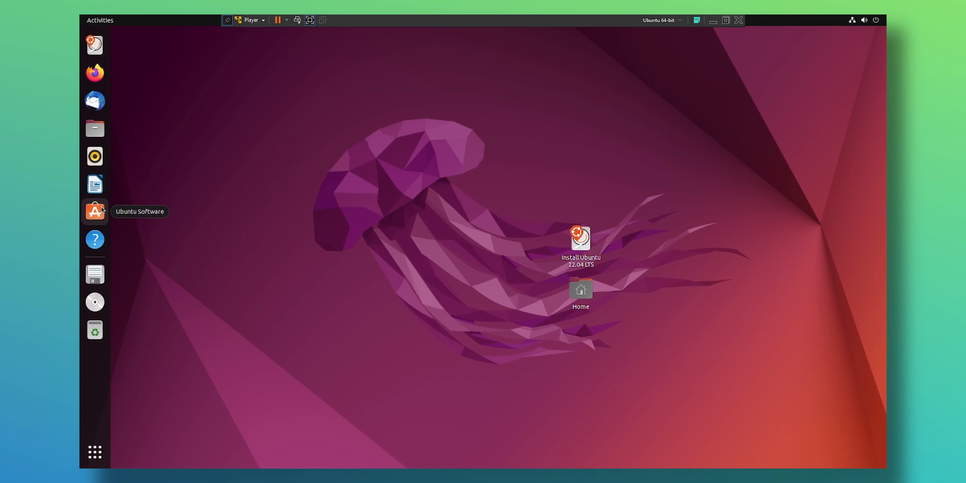
pyautogui.click(94, 211)
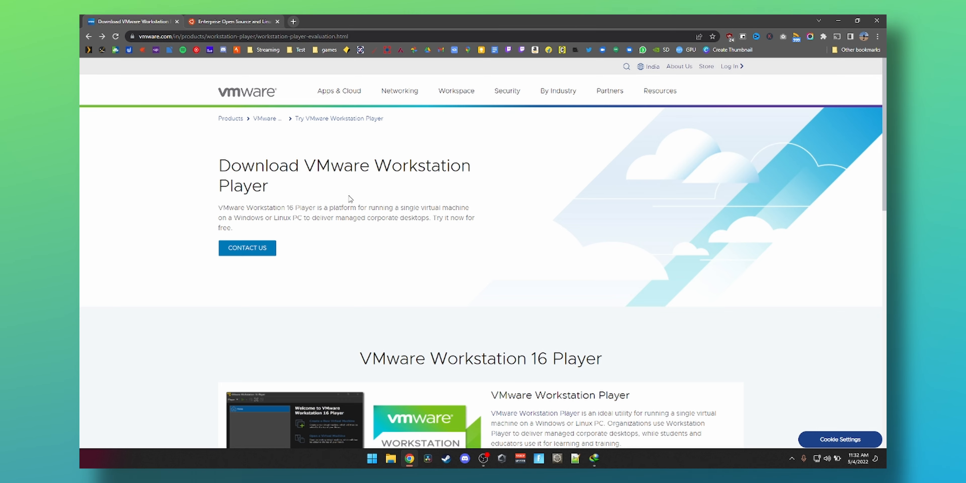
# Download VMware Workstation 16.0 Player for Windows, resuming the existing download entry, and launch the installer
pyautogui.scroll(-3, 401, 281)
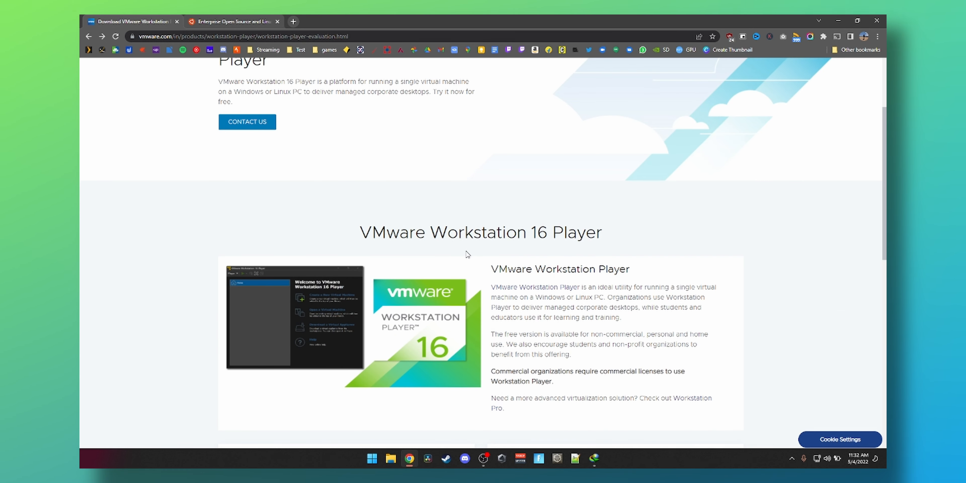
pyautogui.scroll(-2, 466, 252)
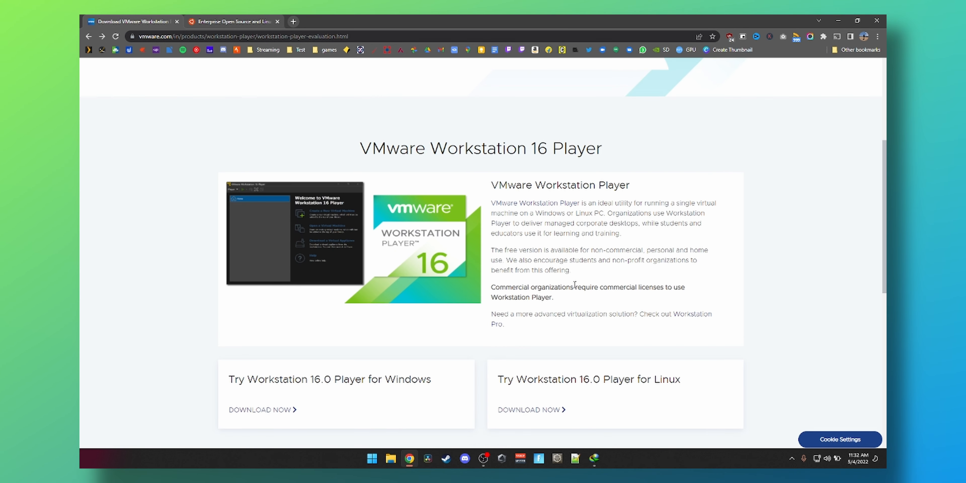
pyautogui.click(282, 411)
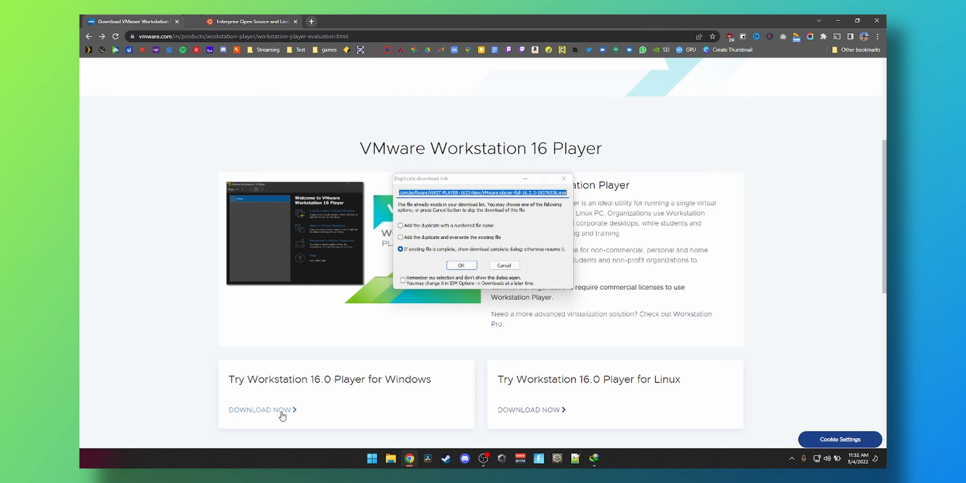
pyautogui.press('Return')
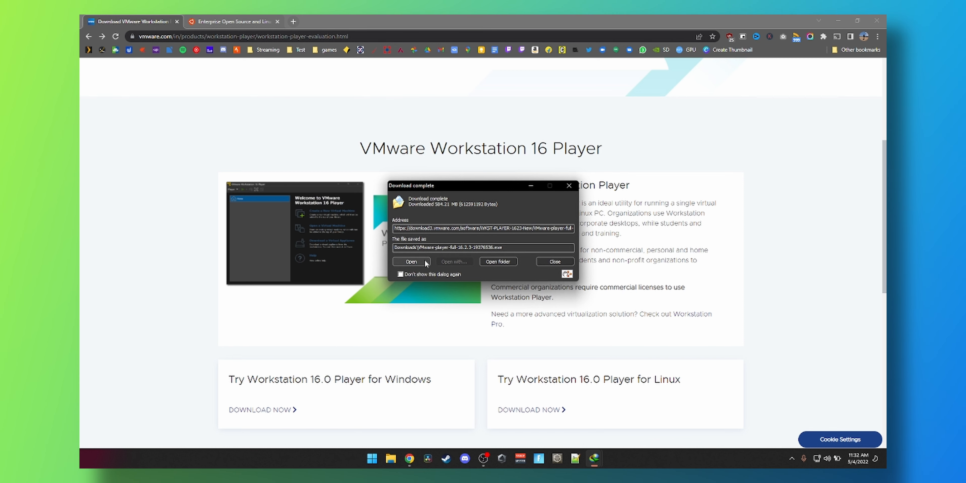
pyautogui.click(411, 262)
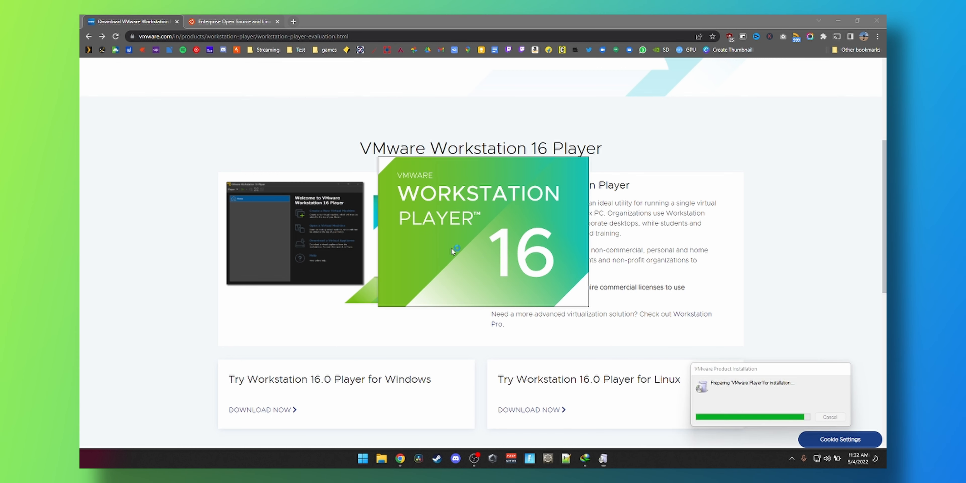
# Download the Ubuntu Desktop 22.04 LTS image from ubuntu.com, then dismiss the download dialog and minimize the browser
pyautogui.click(224, 22)
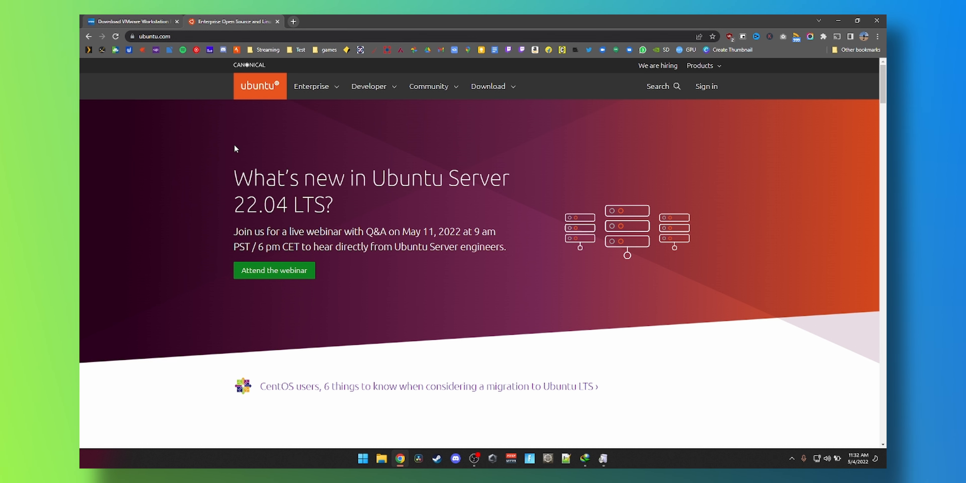
pyautogui.click(495, 87)
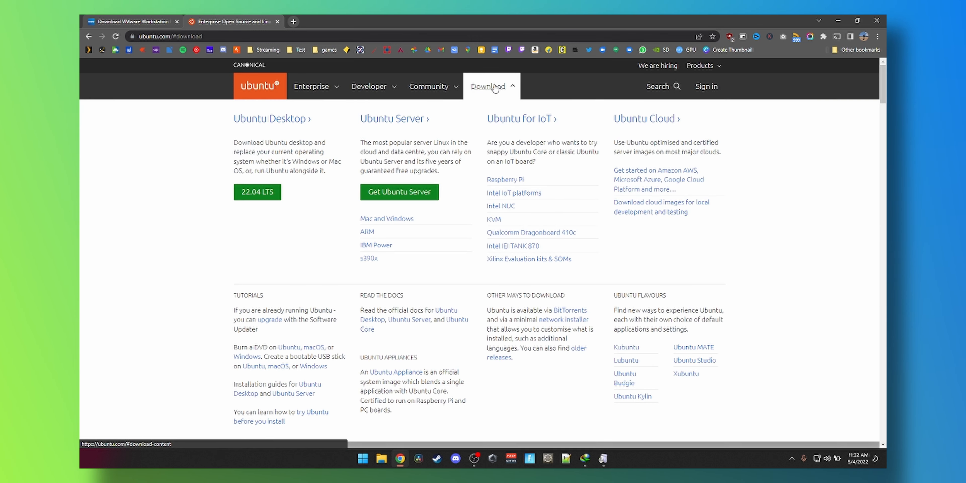
pyautogui.click(258, 200)
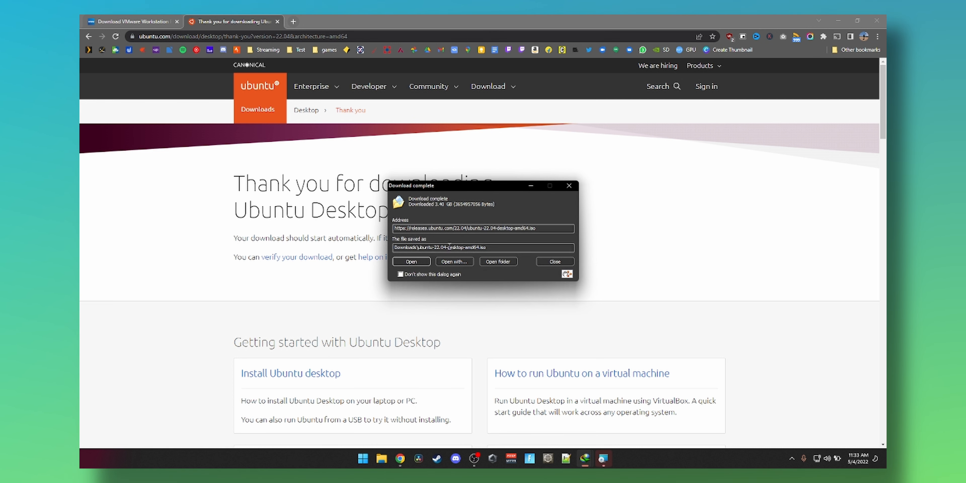
pyautogui.click(544, 261)
pyautogui.click(836, 21)
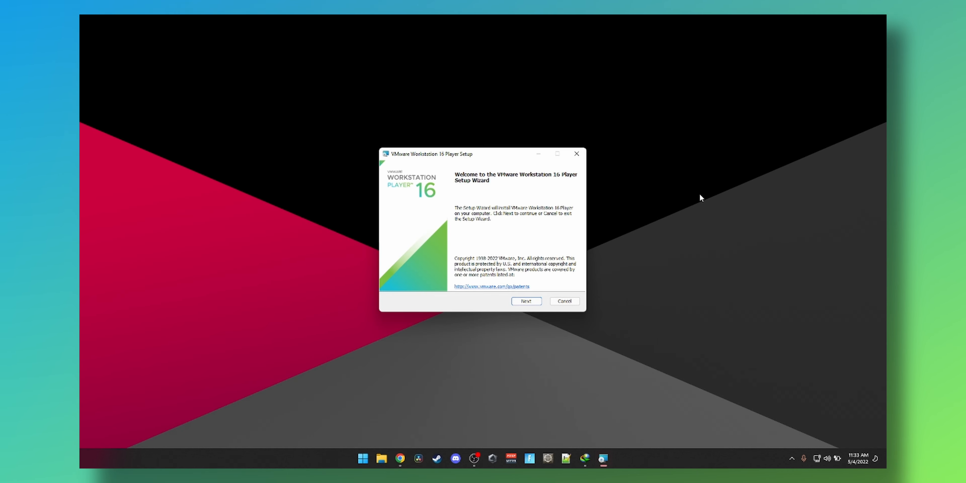
# Install VMware Workstation 16 Player, turning off the check for product updates on startup
pyautogui.click(526, 301)
pyautogui.click(526, 301)
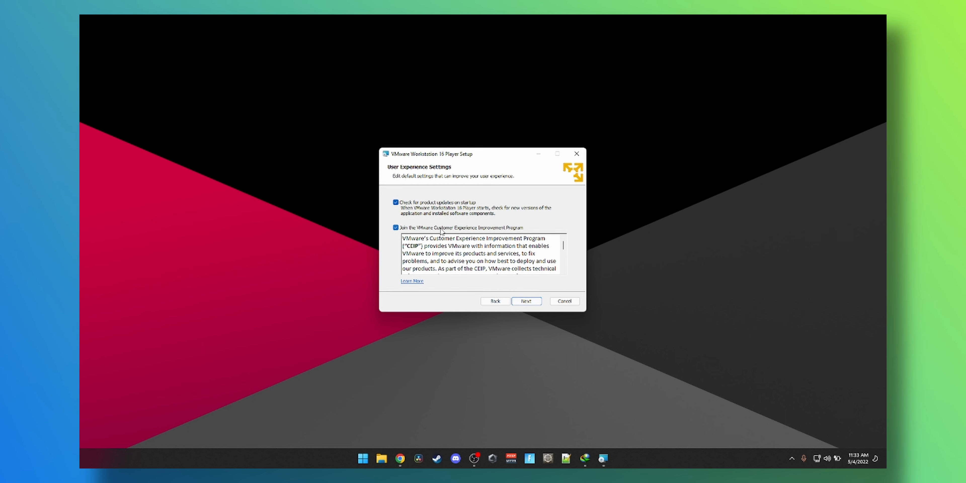
pyautogui.click(451, 204)
pyautogui.click(520, 301)
pyautogui.click(534, 301)
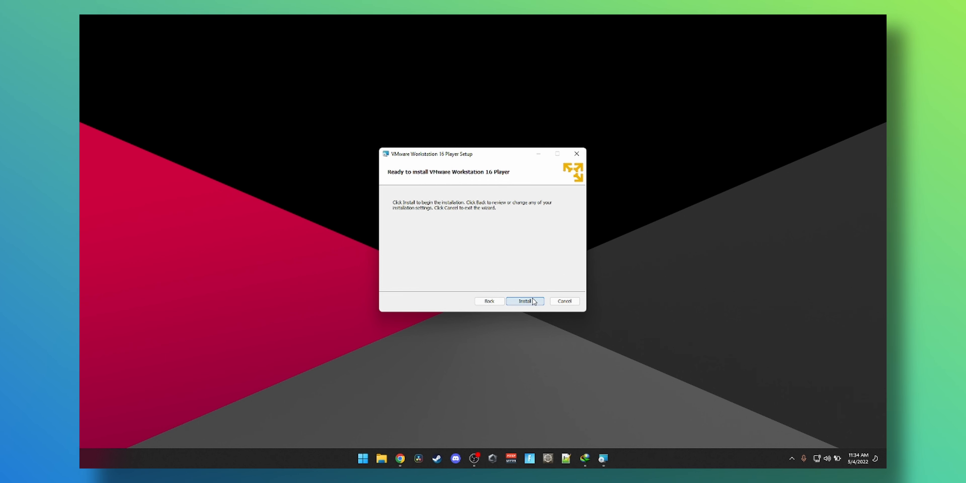
pyautogui.click(534, 302)
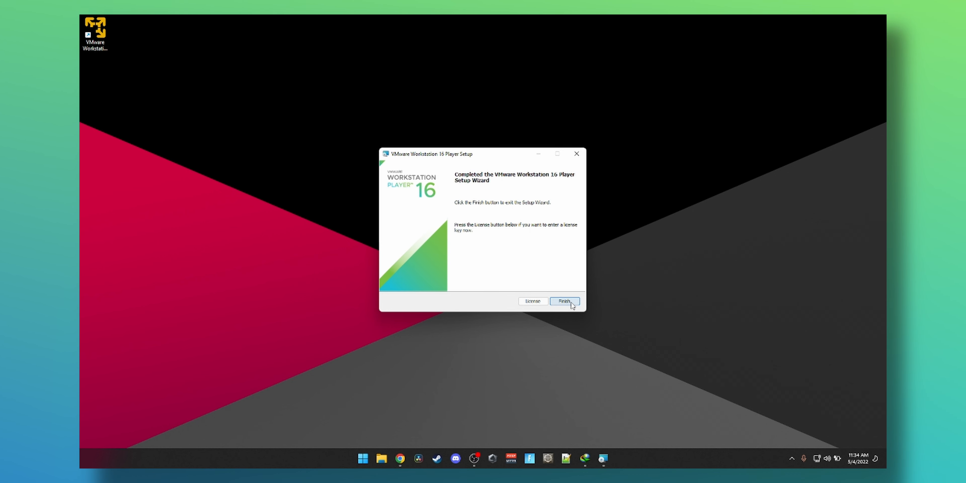
# Finish the setup wizard and open VMware Workstation 16 Player for free non-commercial use
pyautogui.click(564, 301)
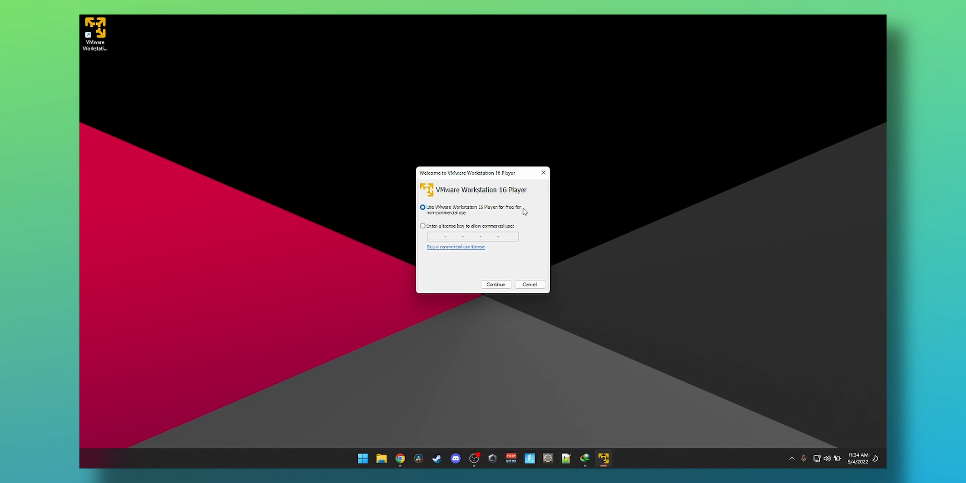
pyautogui.click(503, 285)
pyautogui.click(496, 284)
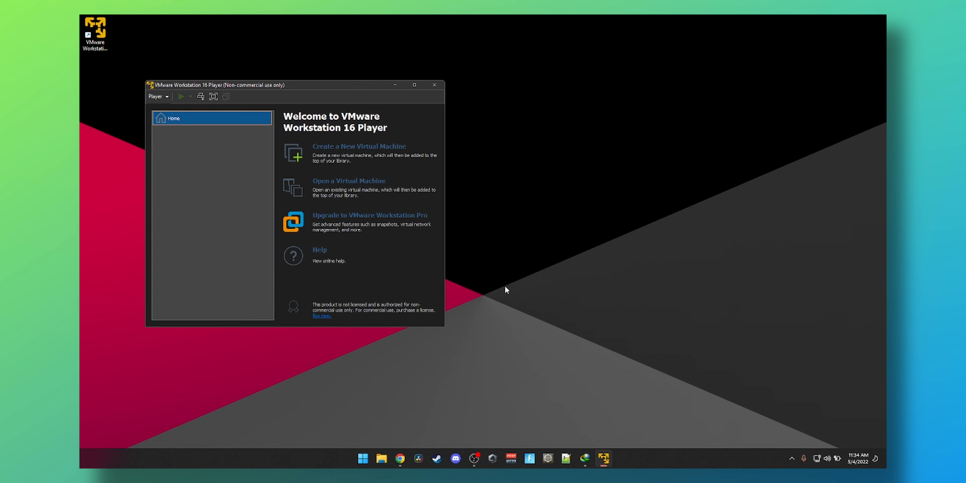
# Start a new virtual machine that installs from the ubuntu-22.04-desktop-amd64 disc image in the Downloads folder
pyautogui.click(341, 147)
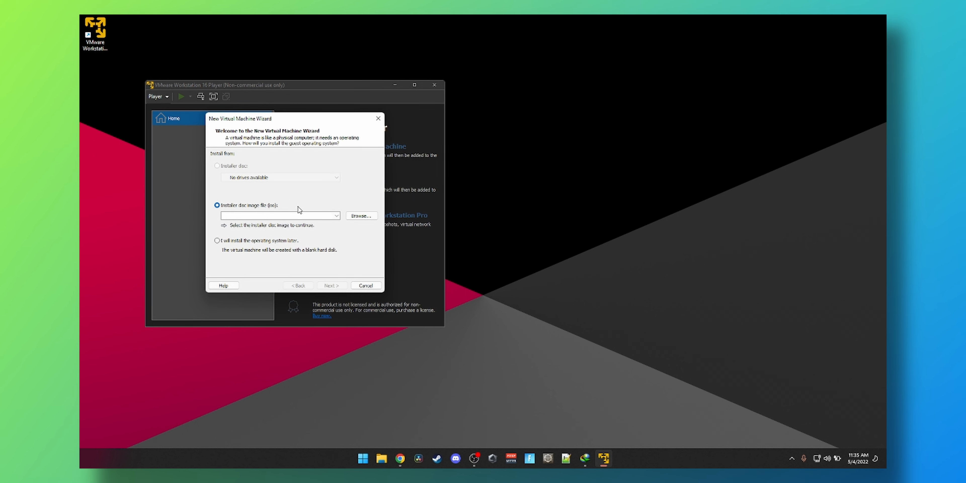
pyautogui.click(356, 217)
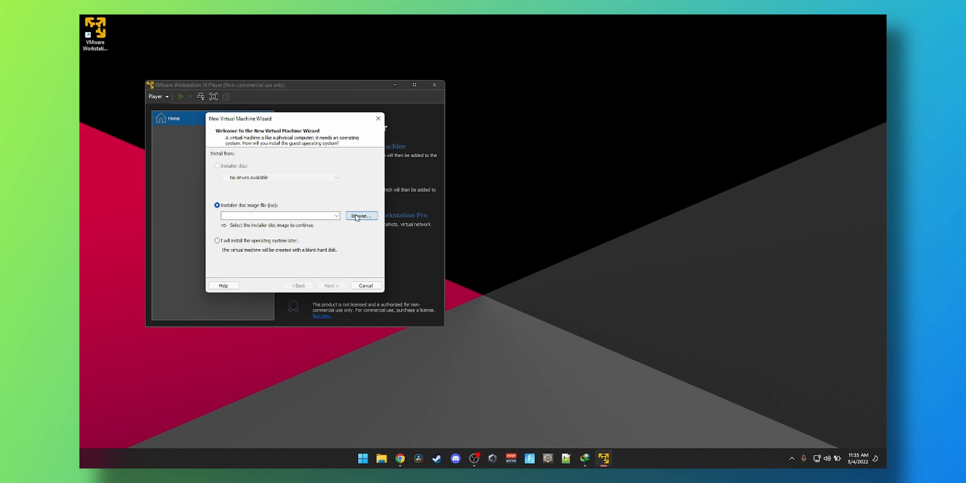
pyautogui.click(245, 225)
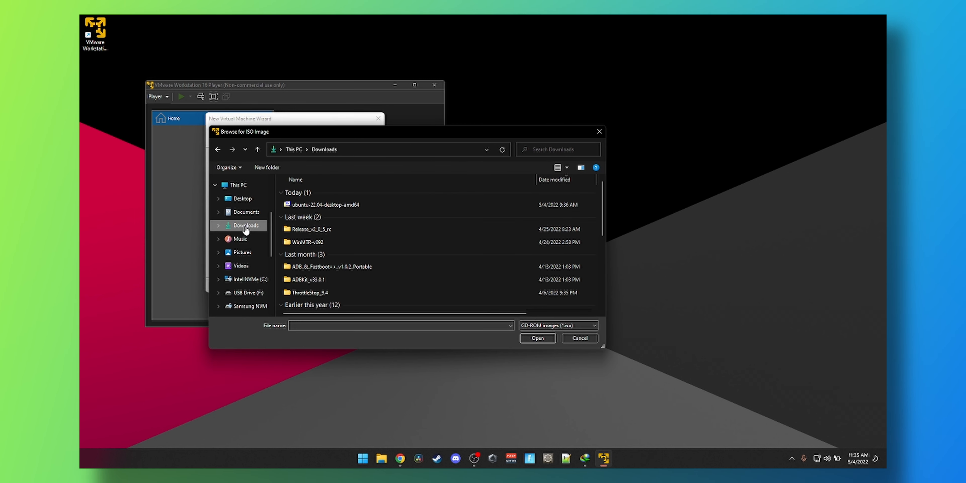
pyautogui.click(317, 206)
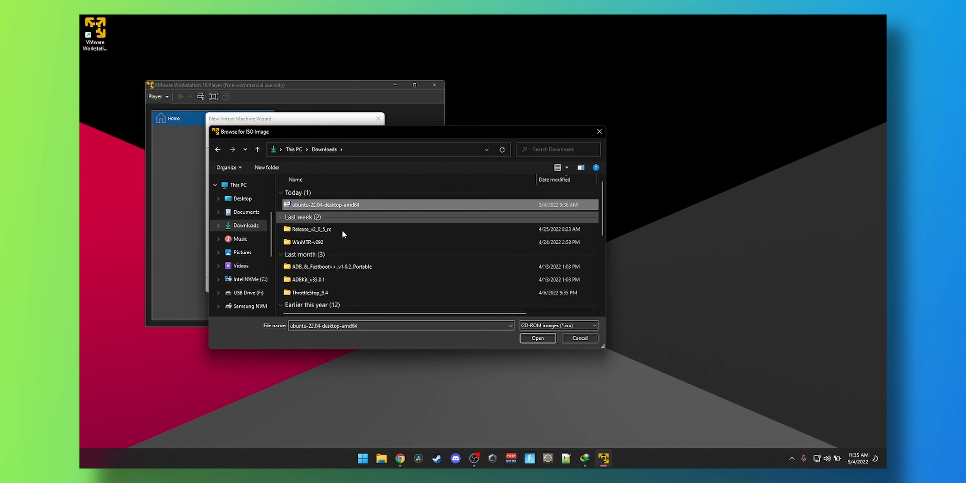
pyautogui.click(544, 340)
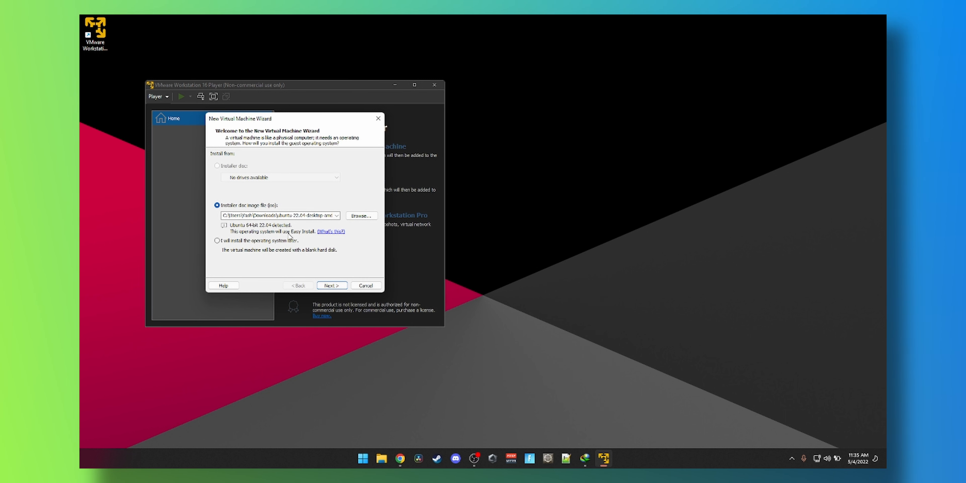
pyautogui.click(331, 286)
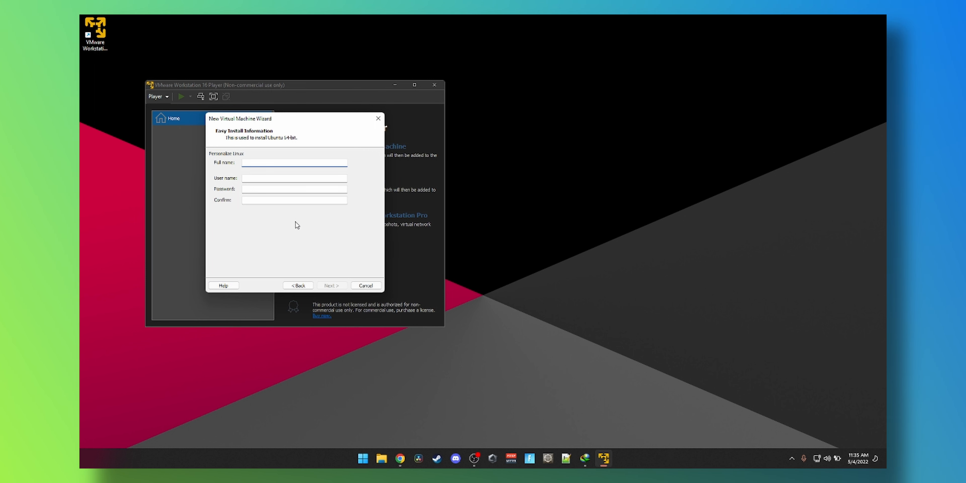
# Personalize the Linux install with the full name The Easy Way, a user name and a confirmed password
pyautogui.write('The R')
pyautogui.write('asy')
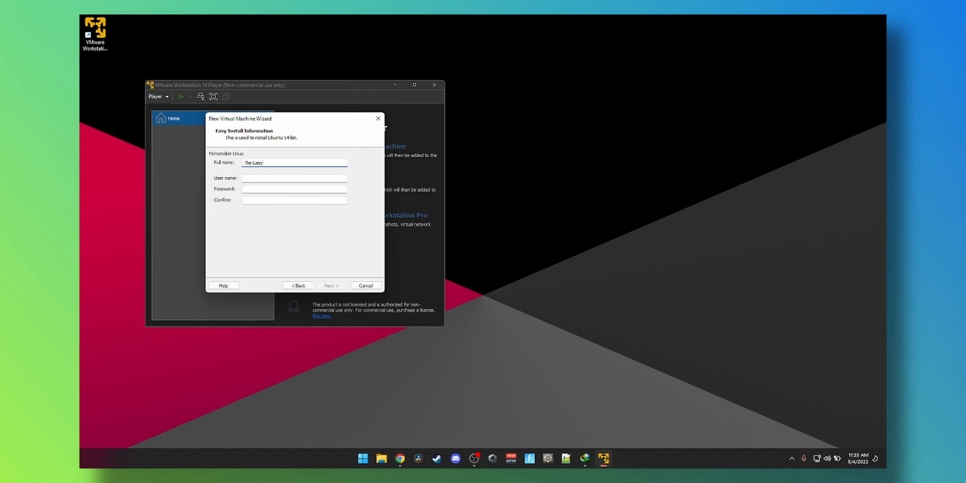
pyautogui.write(' Way')
pyautogui.press('Tab')
pyautogui.write('yash')
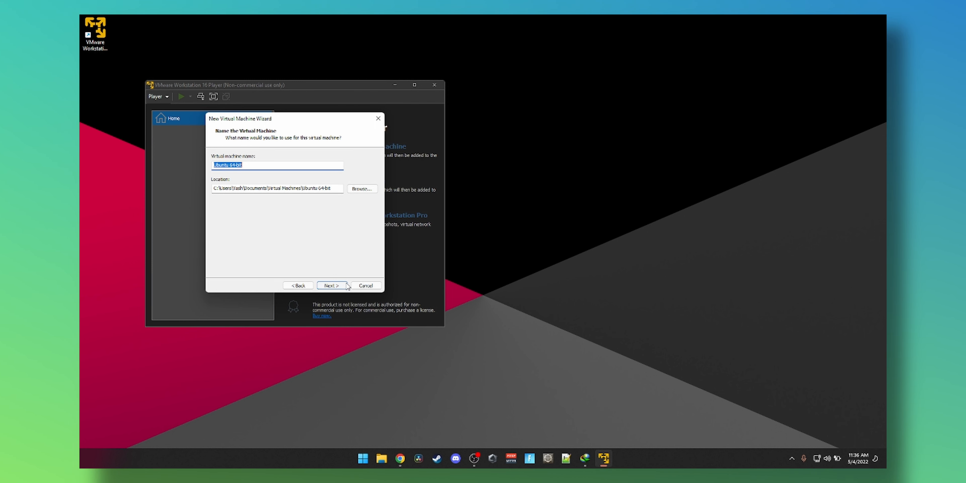
# Accept the virtual machine name Ubuntu 64-bit, its default location, and a 20 GB disk split into multiple files
pyautogui.click(362, 189)
pyautogui.click(523, 293)
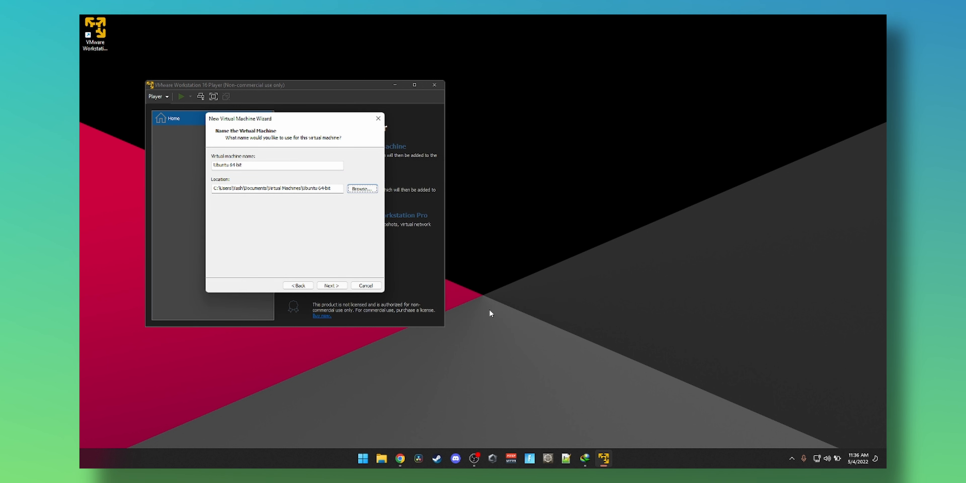
pyautogui.click(331, 285)
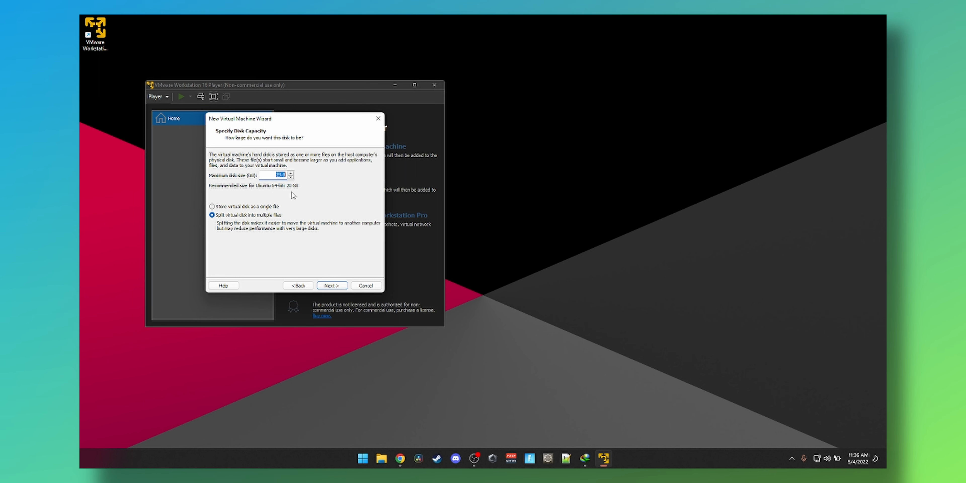
pyautogui.click(339, 287)
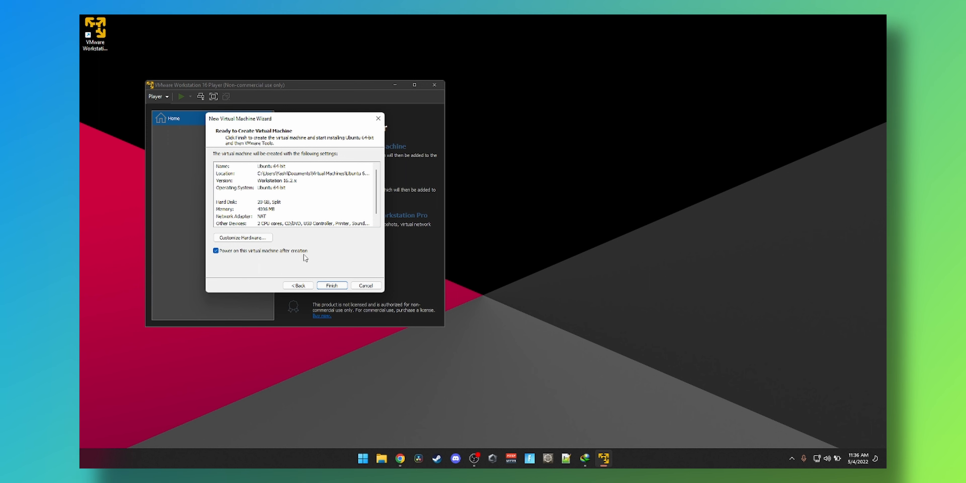
# Customize the virtual machine's hardware by setting the number of processor cores to 4
pyautogui.scroll(-1, 304, 195)
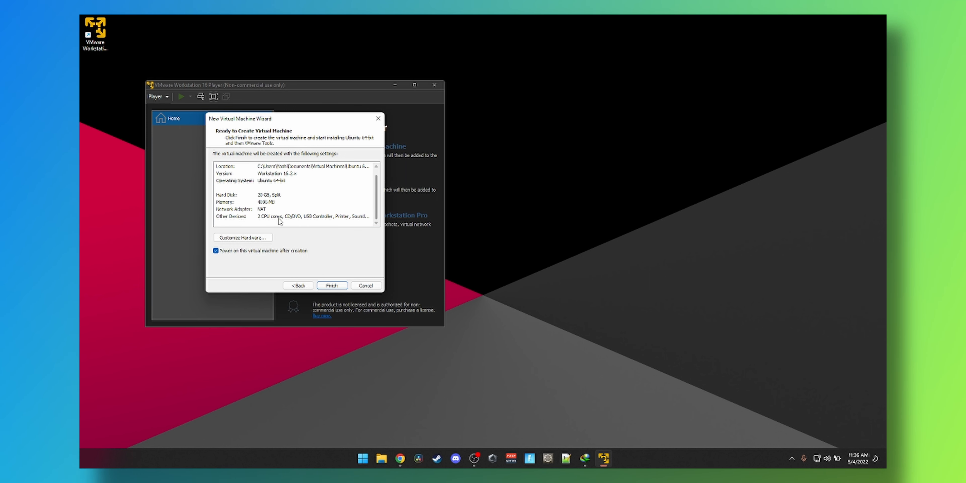
pyautogui.click(261, 219)
pyautogui.click(251, 237)
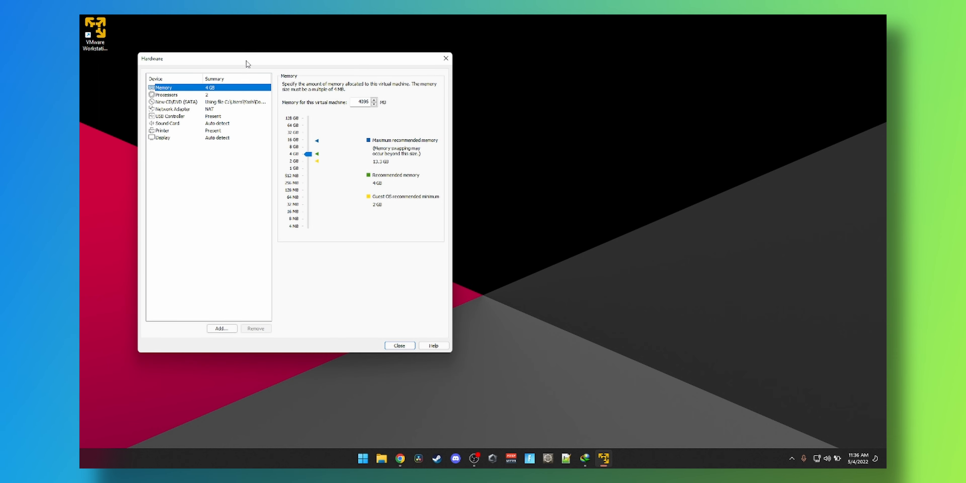
pyautogui.moveTo(259, 62); pyautogui.dragTo(503, 84)
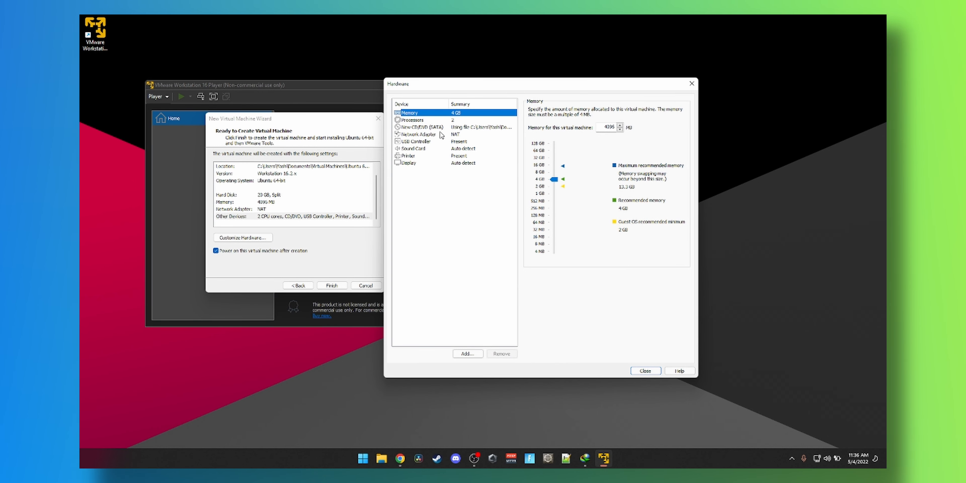
pyautogui.click(438, 121)
pyautogui.click(617, 111)
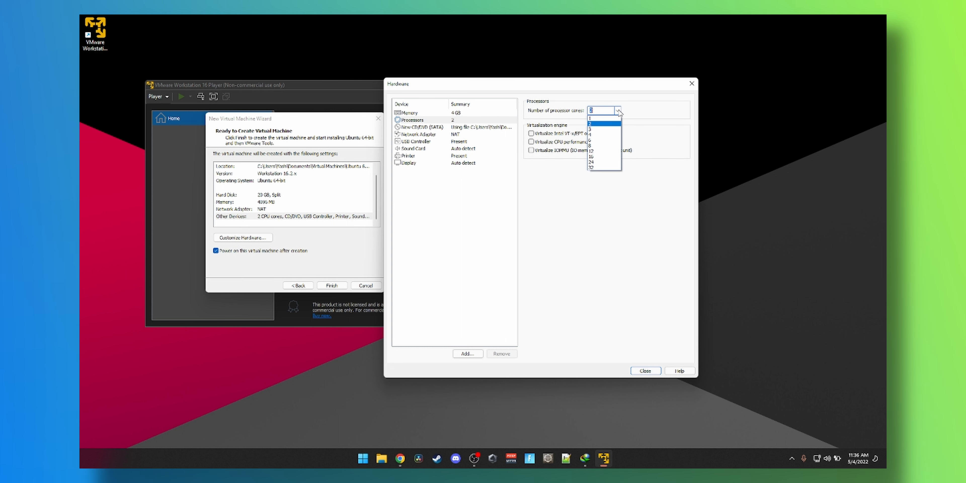
pyautogui.click(603, 135)
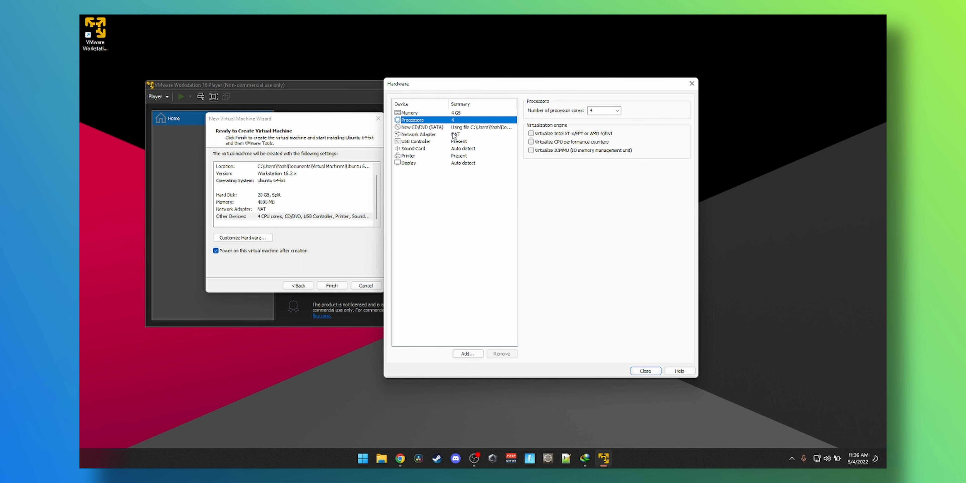
pyautogui.click(655, 370)
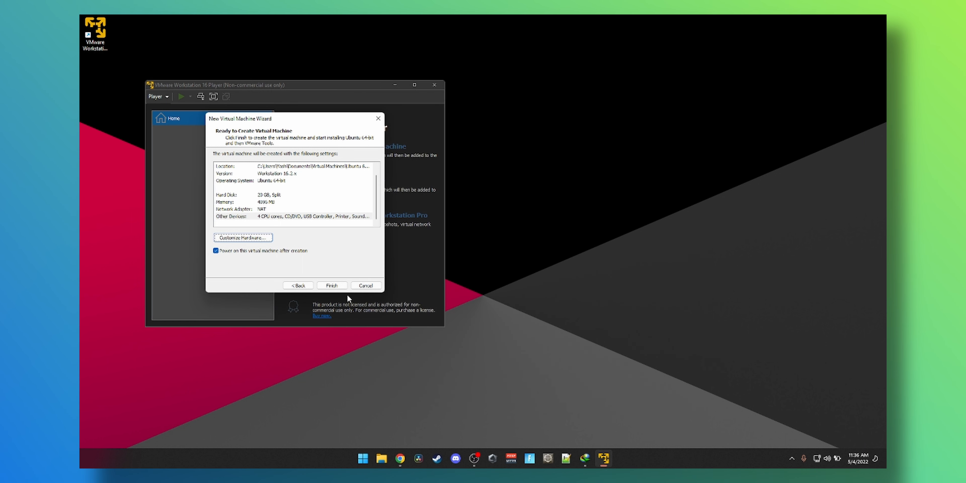
# Create and power on the virtual machine, and accept the English (US) keyboard layout in the Ubuntu installer
pyautogui.click(337, 286)
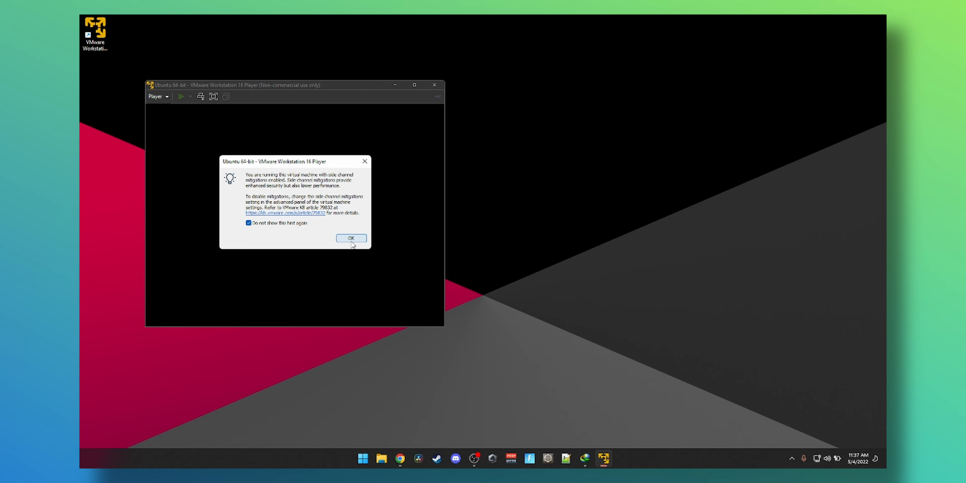
pyautogui.click(351, 239)
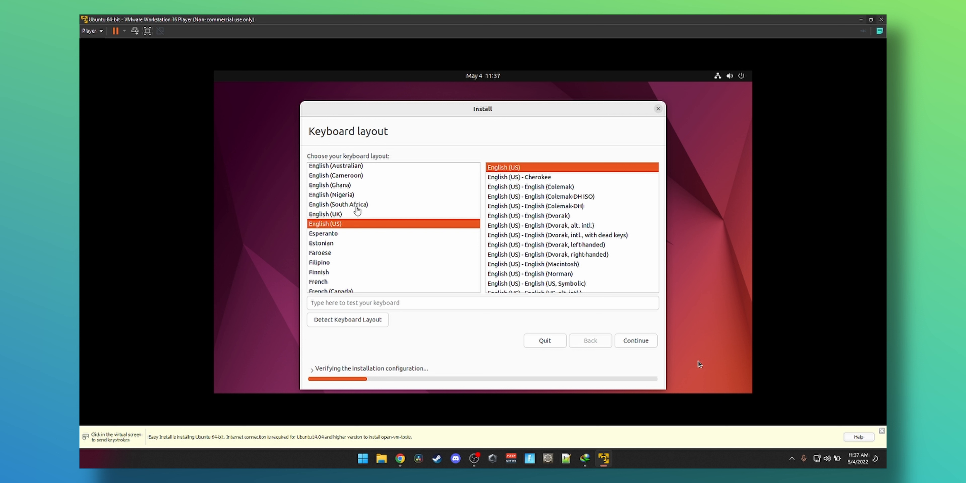
pyautogui.click(698, 364)
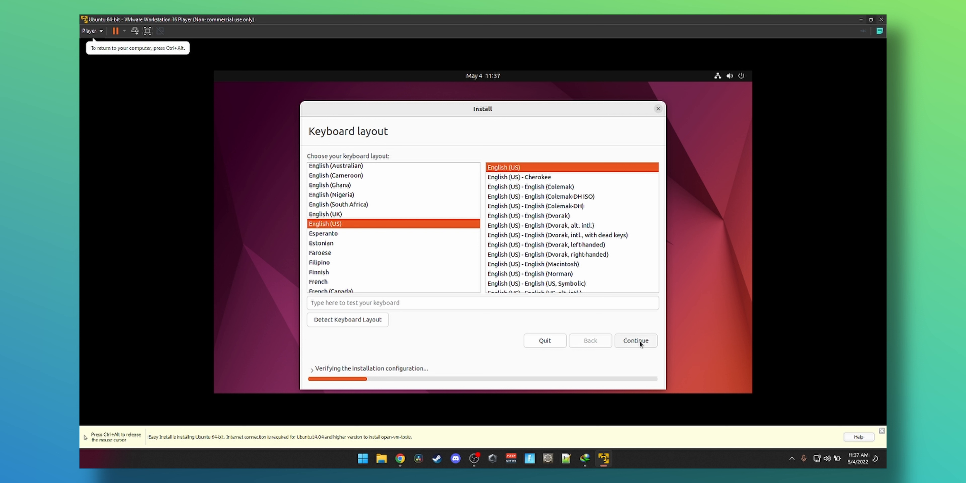
pyautogui.click(640, 340)
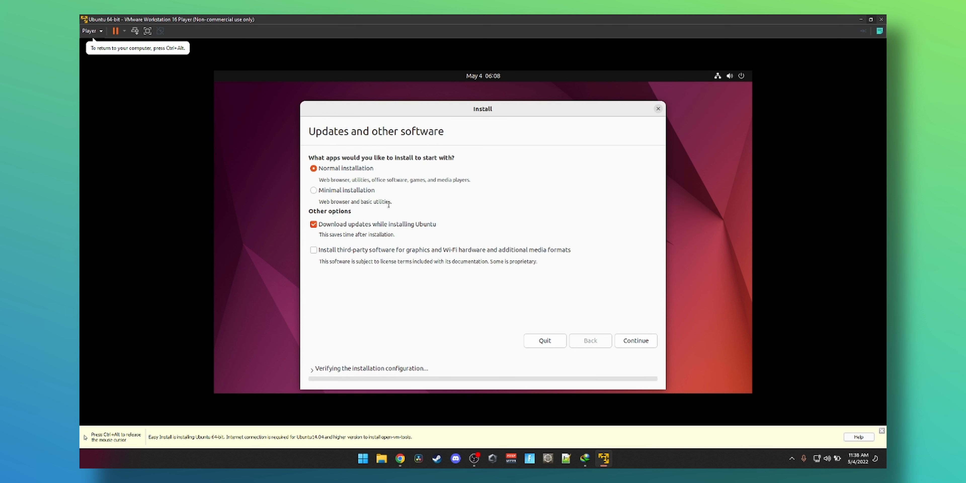